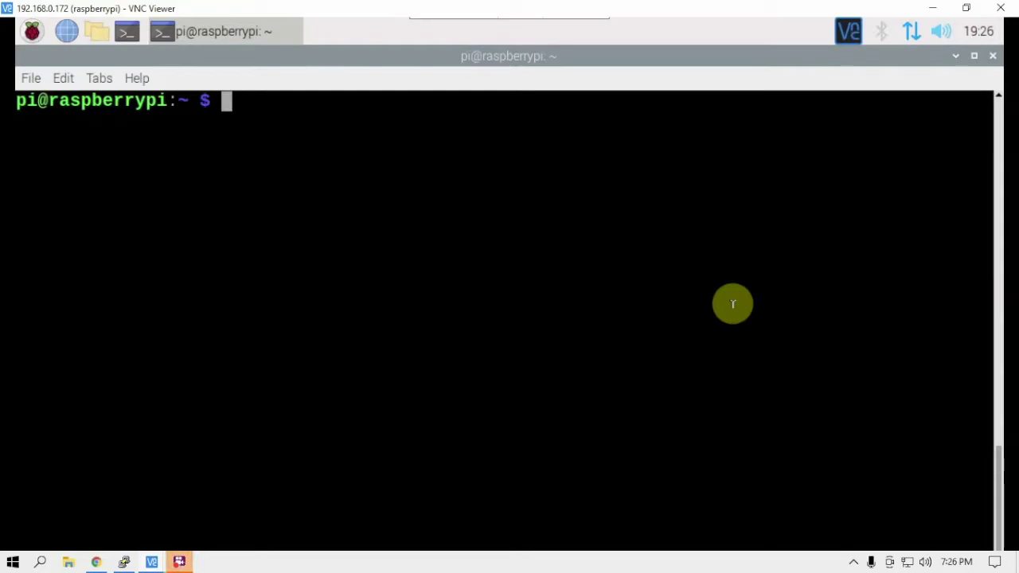
Step: Run 'sudo apt install xastir' and answer 'y' to approve the package download
type("sudo apt install xastir")
key("Return")
type("y")
key("Return")
key("Return")
Step: Answer Yes to let non-superusers use native AX.25 interfaces, and let installation finish
key("Left")
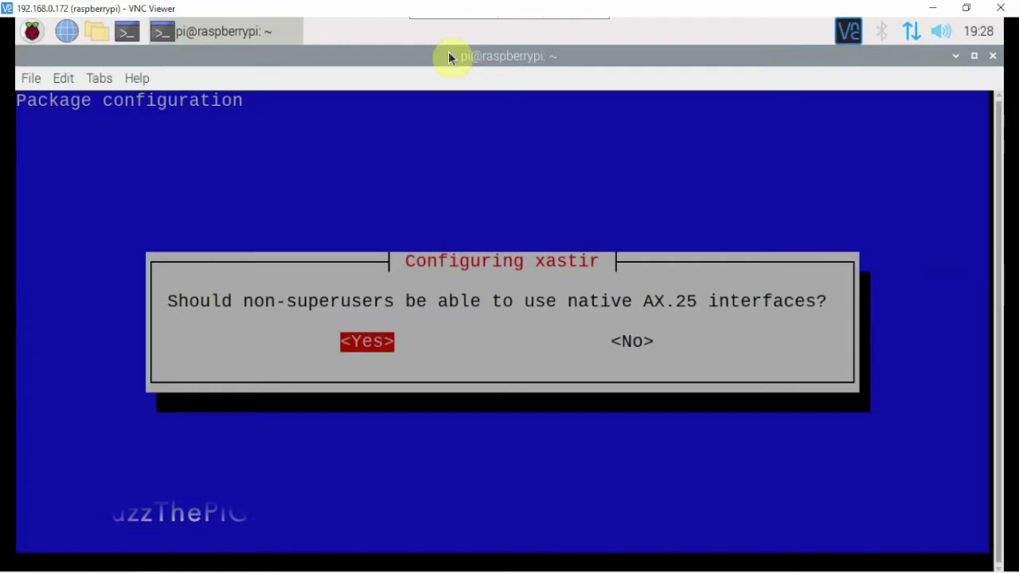
key("Return")
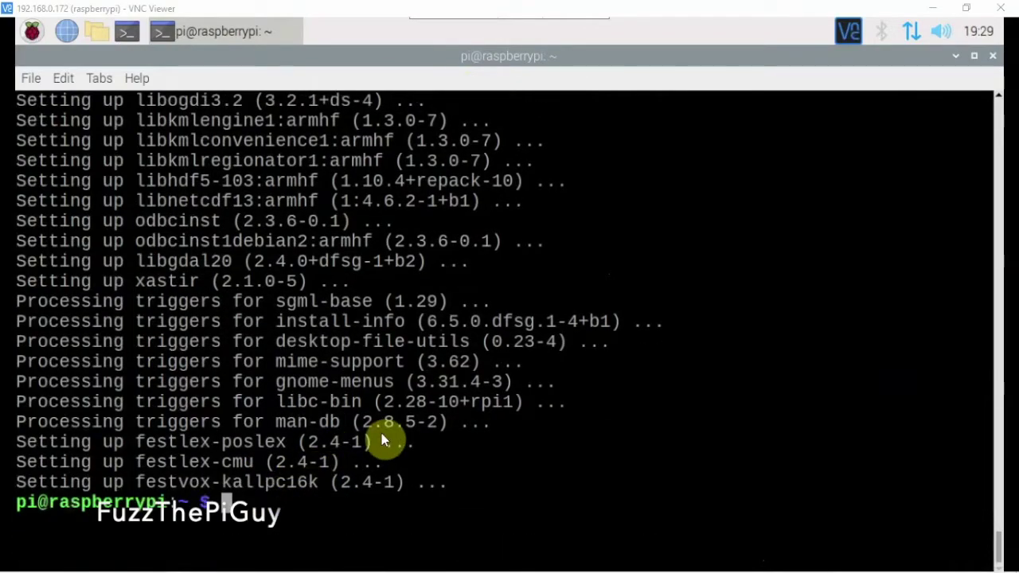
Step: Clear the terminal and try running xastir as a normal user
key("ctrl+l")
type("xastir_")
key("Tab")
key("BackSpace")
key("BackSpace")
Step: Make /usr/bin/xastir executable with 'sudo chmod +x', then launch xastir again
key("BackSpace")
key("BackSpace")
key("BackSpace")
key("BackSpace")
key("BackSpace")
key("BackSpace")
key("BackSpace")
key("BackSpace")
key("BackSpace")
key("BackSpace")
key("Return")
type("sudo chmod =")
key("BackSpace")
type("+x")
type("/usr/bin/xastir")
key("Return")
type("xastir")
key("Return")
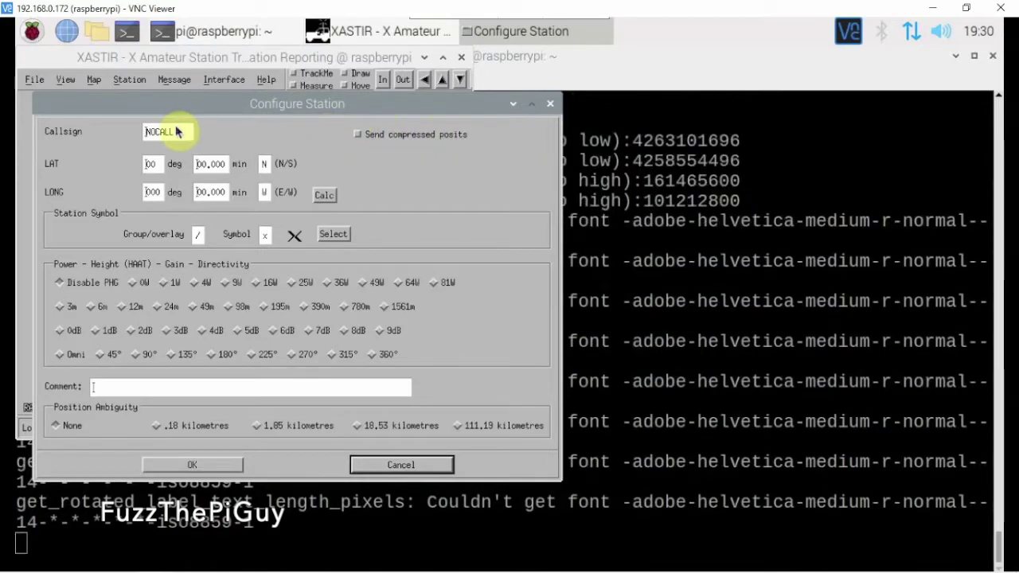
Step: Close Configure Station, maximise Xastir, and zoom the map onto the central and eastern US
left_click(176, 133)
left_click(374, 466)
left_click(443, 57)
left_click(387, 79)
left_click(264, 215)
left_click_drag(264, 216, 454, 309)
left_click(442, 77)
Step: Select and apply the Online/nationalmap.gov map set in Map Chooser
left_click(423, 79)
left_click(90, 79)
left_click(99, 102)
scroll(180, 284, "down", 2)
left_click(123, 217)
left_click(291, 339)
left_click(148, 304)
left_click(147, 291)
left_click(142, 241)
left_click(344, 340)
Step: Select Online/geogratis.gc.ca in Map Chooser, apply it, and confirm with OK
left_click(91, 78)
left_click(91, 102)
left_click(142, 247)
left_click(299, 356)
left_click(326, 355)
Step: Drag two zoom boxes to narrow the map to the Great Lakes and northeastern US
left_click_drag(505, 175, 621, 288)
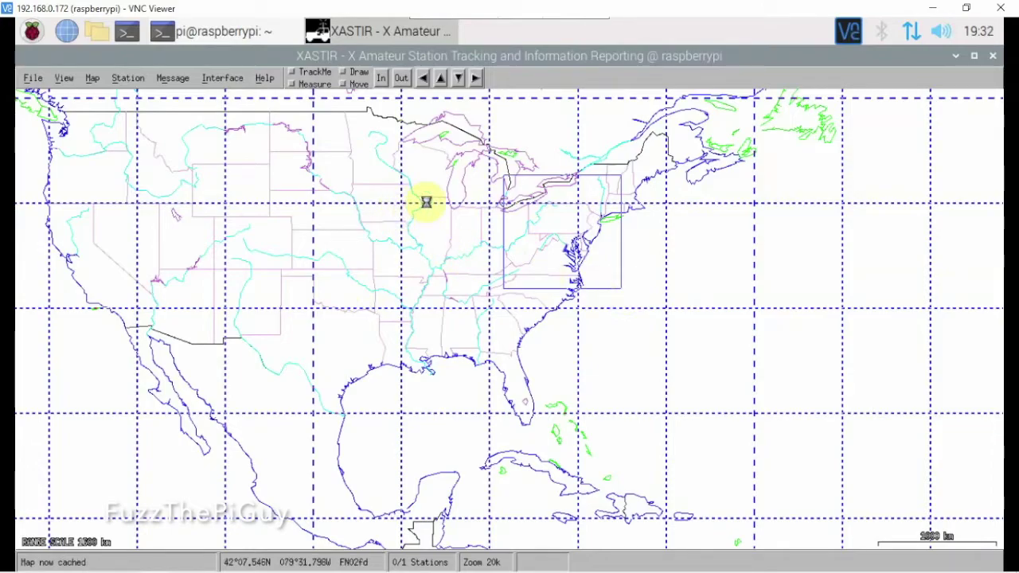
left_click_drag(133, 288, 359, 384)
Step: Uncheck Enable Map Grid, then zoom out to the Great Lakes and East Coast
left_click(91, 79)
left_click(90, 286)
left_click(383, 78)
left_click(401, 80)
left_click(401, 80)
scroll(641, 151, "down", 1)
Step: Select Online/geogratis.gc.ca/Regional.geo in Map Chooser and apply it to the display
left_click(88, 80)
left_click(119, 104)
left_click(135, 284)
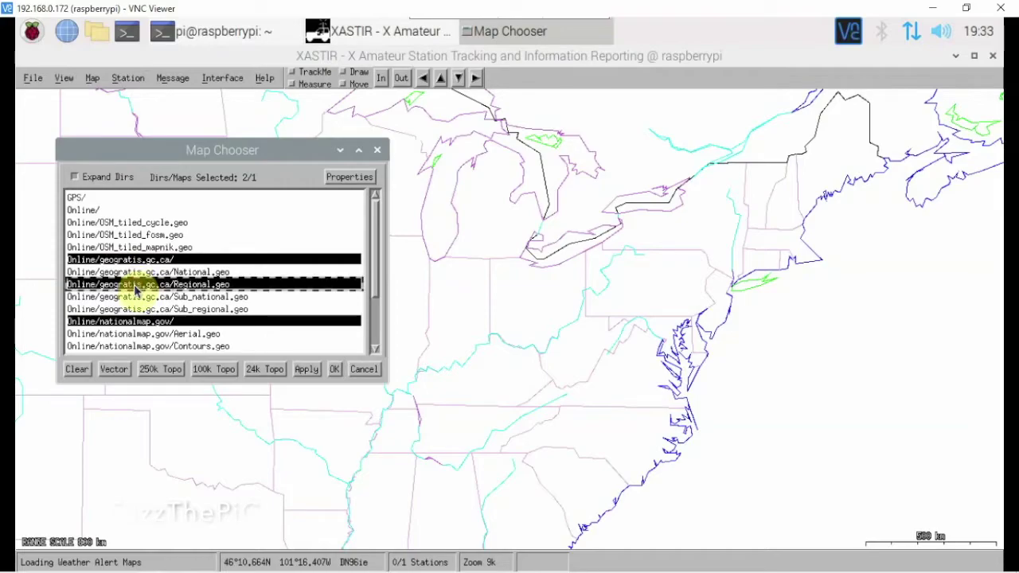
left_click(305, 370)
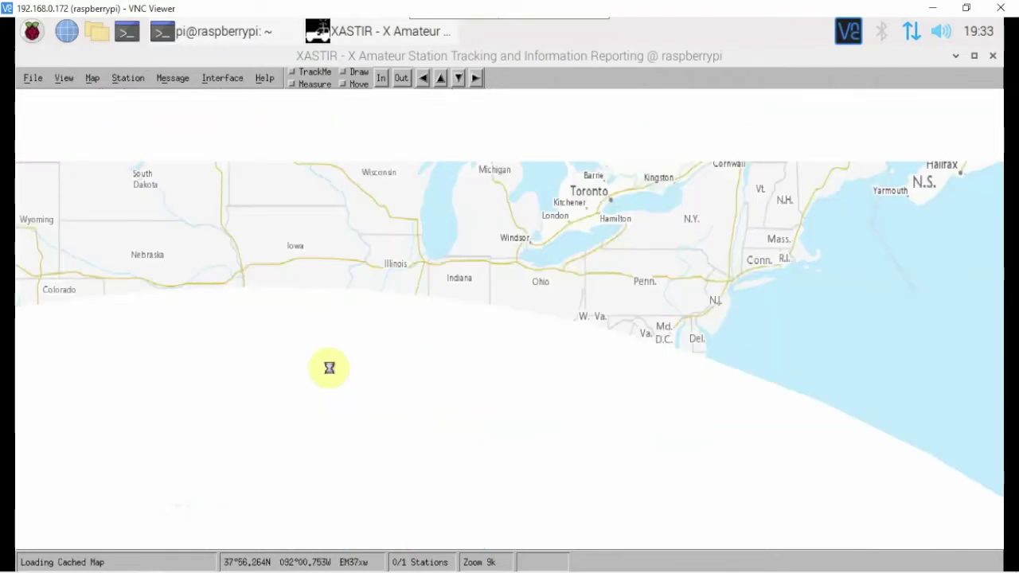
Step: Reopen and close Map Chooser, then use Interface Control's Add to list interface types
left_click(93, 79)
left_click(102, 106)
left_click(381, 169)
left_click(216, 79)
left_click(218, 105)
left_click(223, 403)
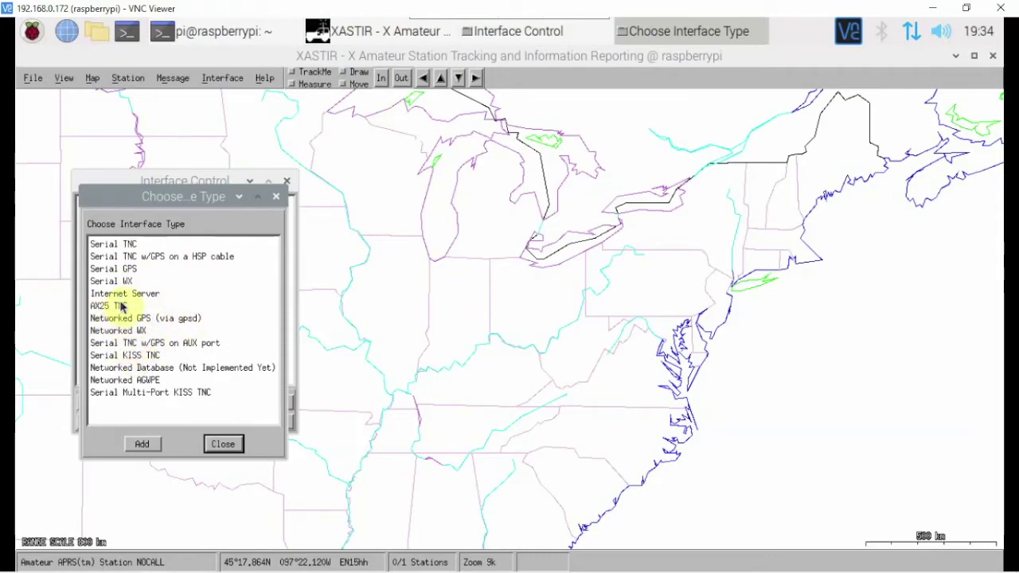